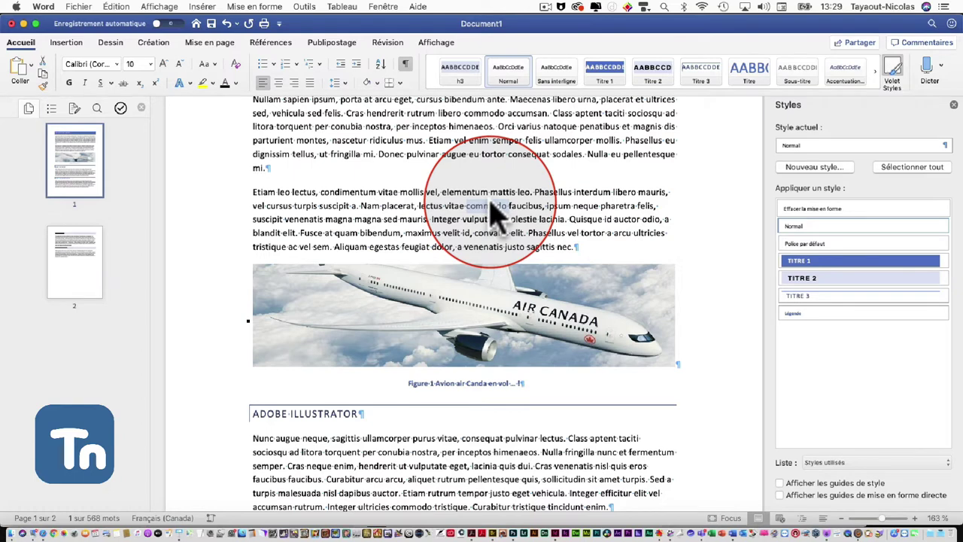
# Step: Try Titre 3 on the Etiam leo lectus paragraph, then return it to Normal
pyautogui.moveTo(582, 249); pyautogui.dragTo(200, 191)
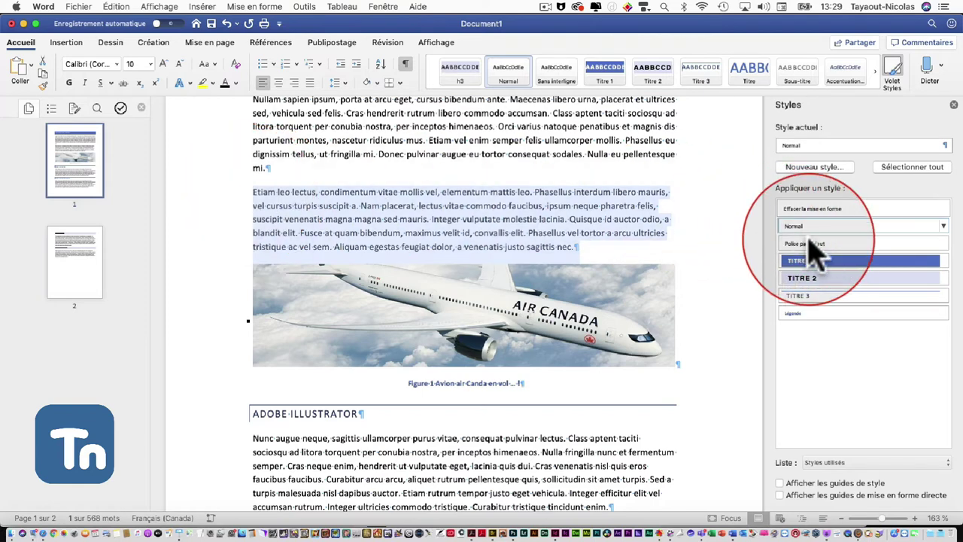
pyautogui.click(812, 295)
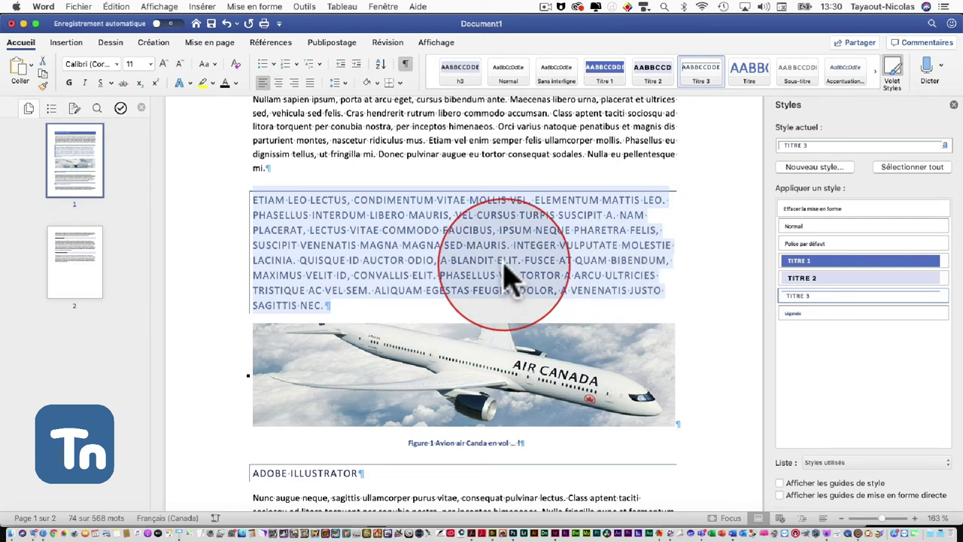
pyautogui.click(790, 226)
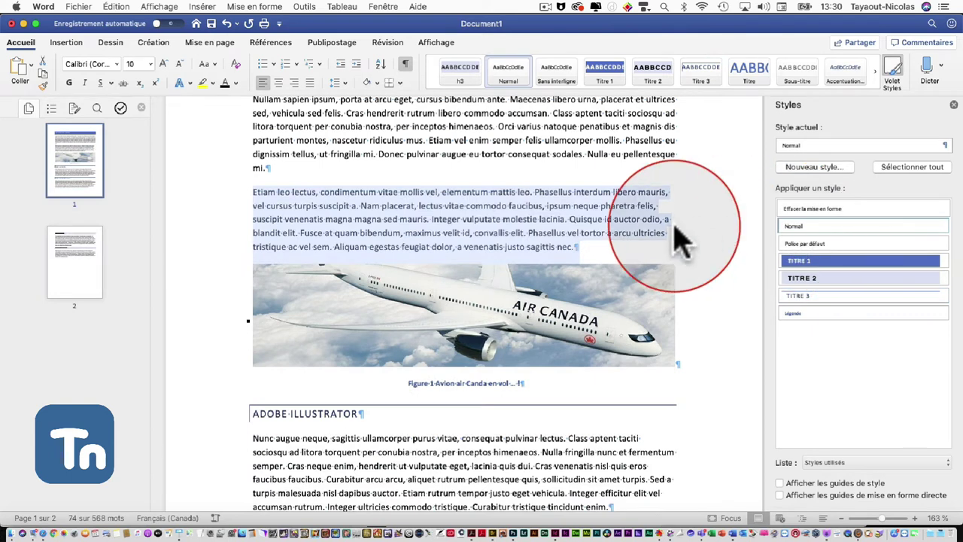
pyautogui.click(495, 213)
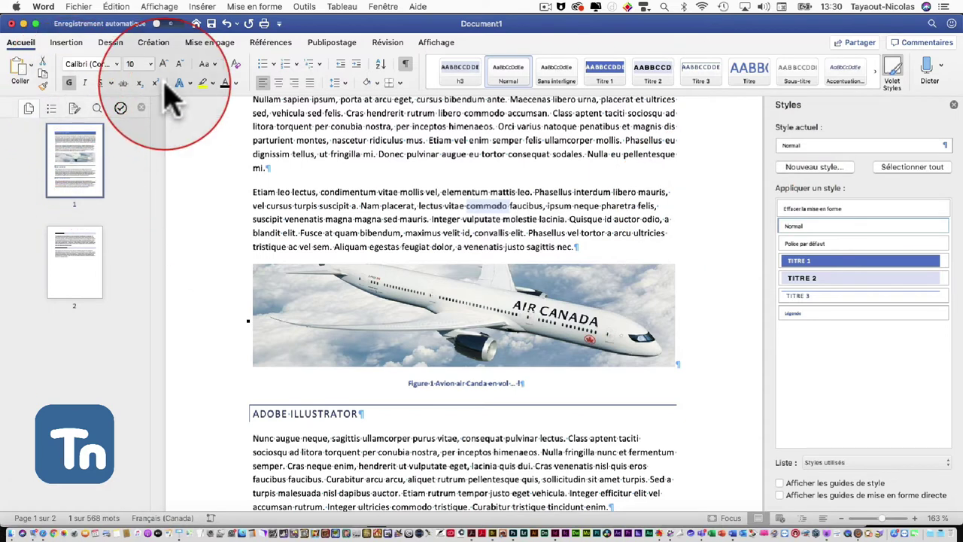
# Step: Create the Caractère style 'mots_gras' based on Police par défaut
pyautogui.click(814, 167)
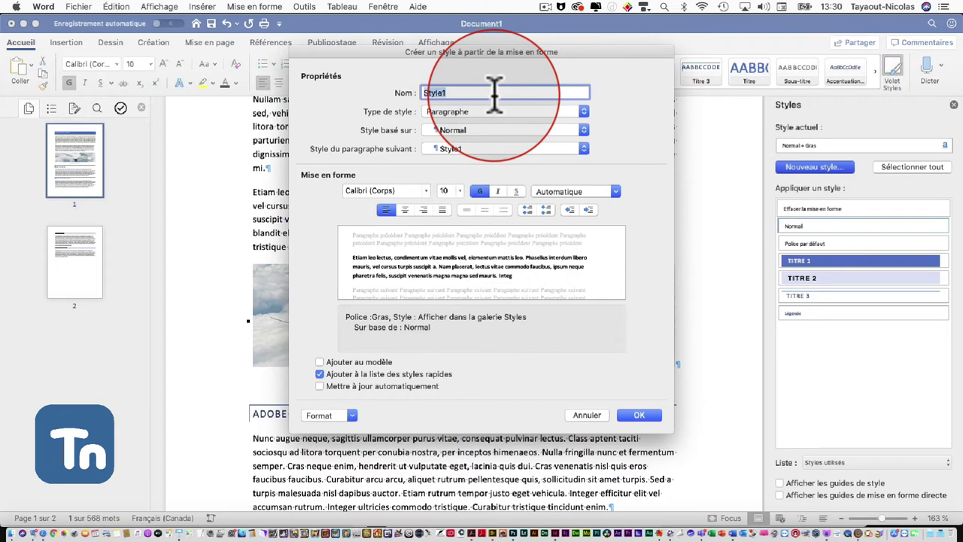
pyautogui.write('mots_gras')
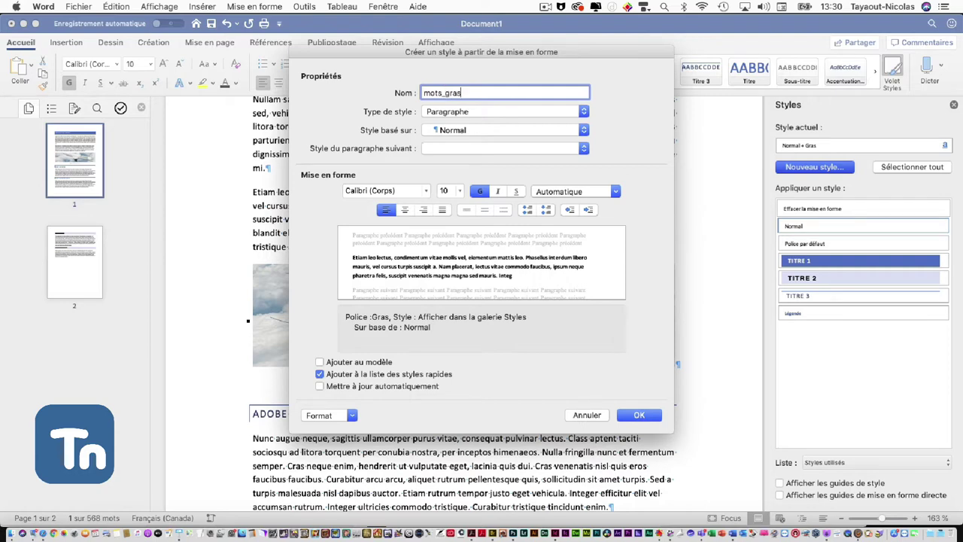
pyautogui.click(493, 113)
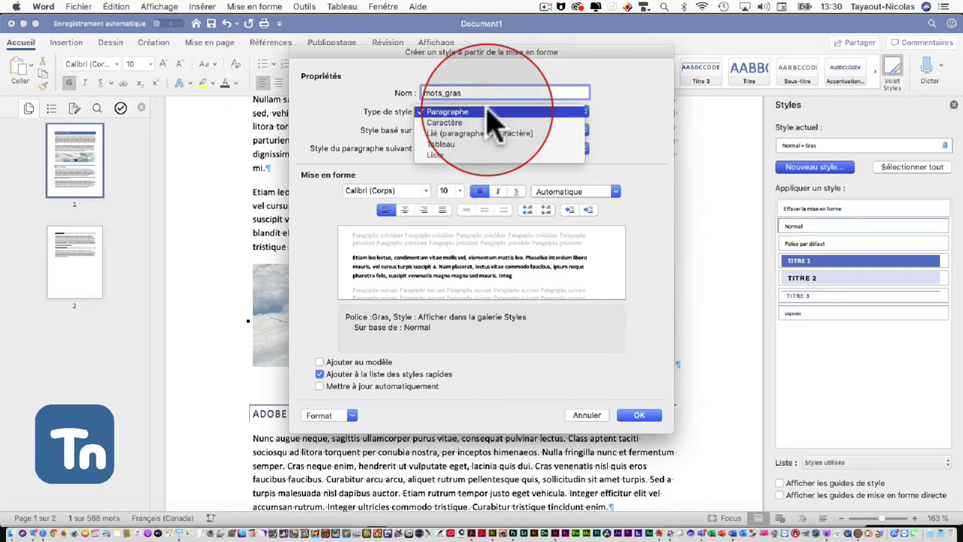
pyautogui.click(487, 124)
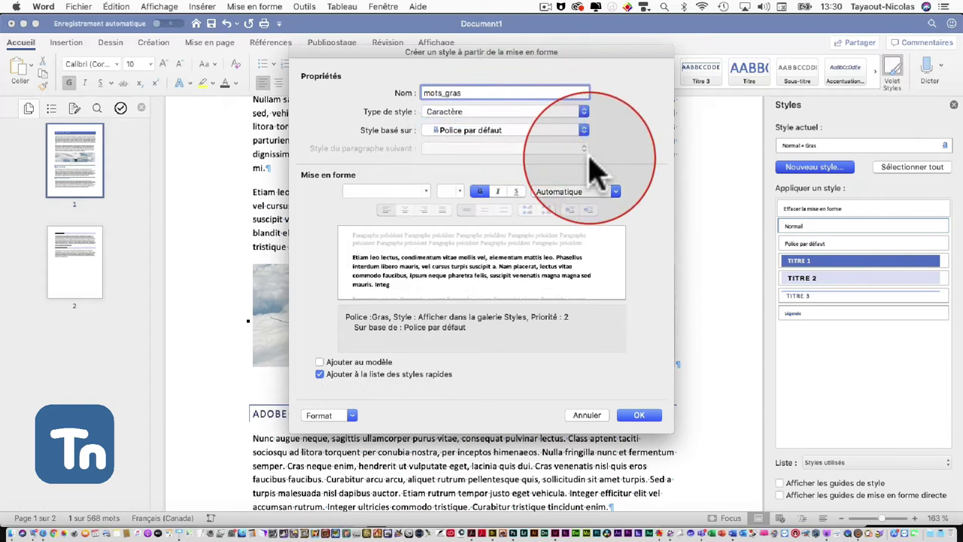
pyautogui.click(527, 113)
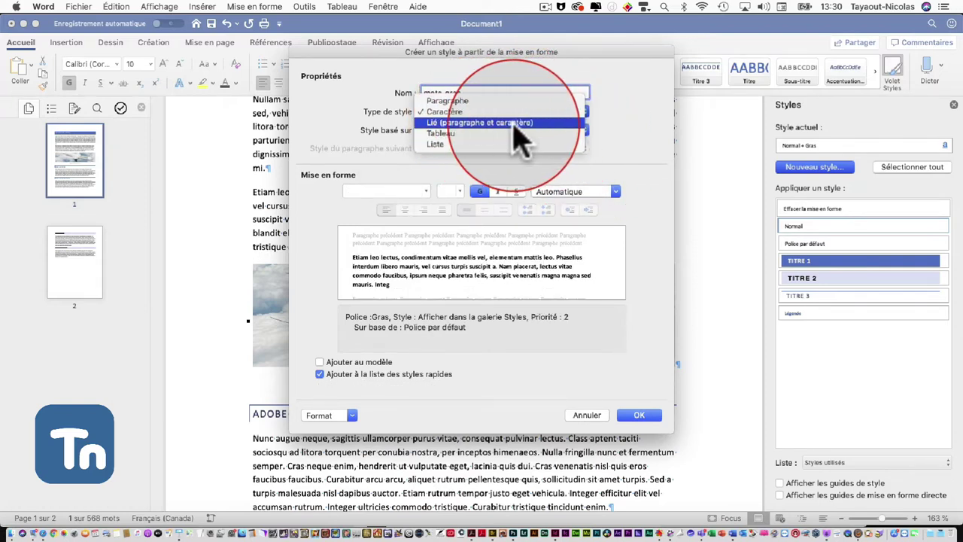
pyautogui.click(496, 113)
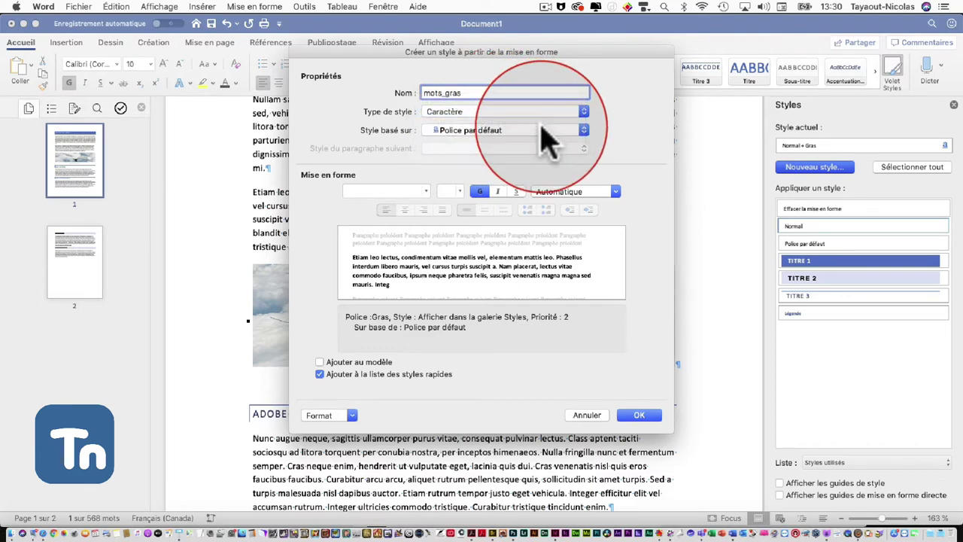
pyautogui.click(520, 130)
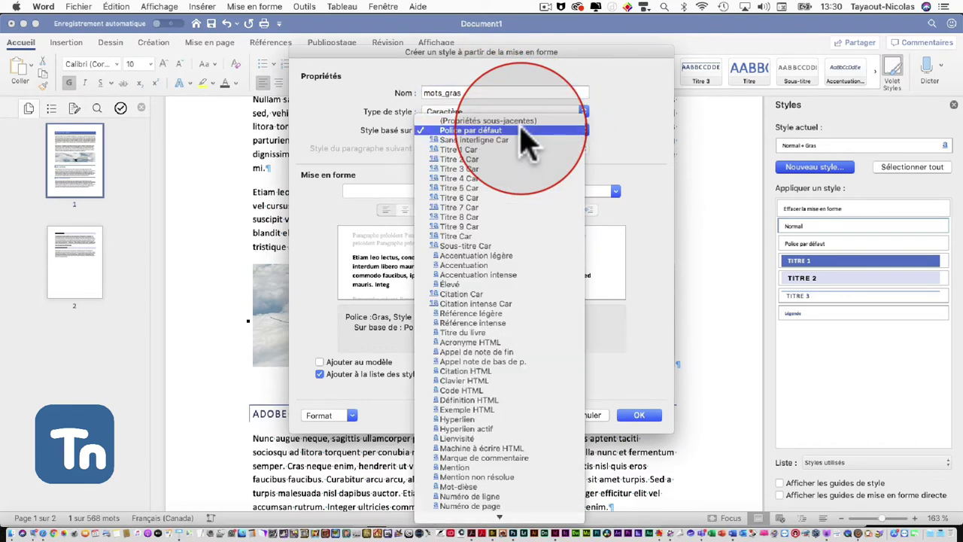
pyautogui.click(521, 129)
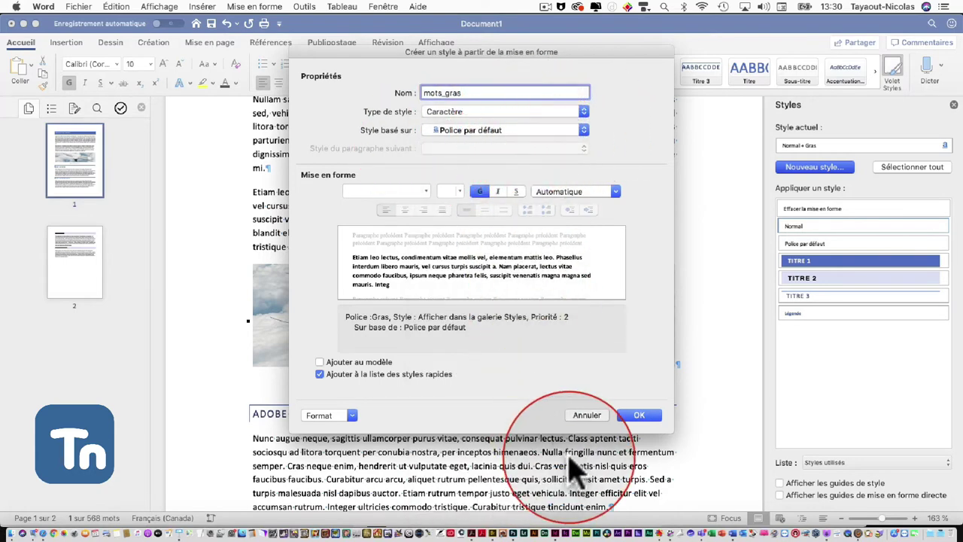
pyautogui.click(638, 419)
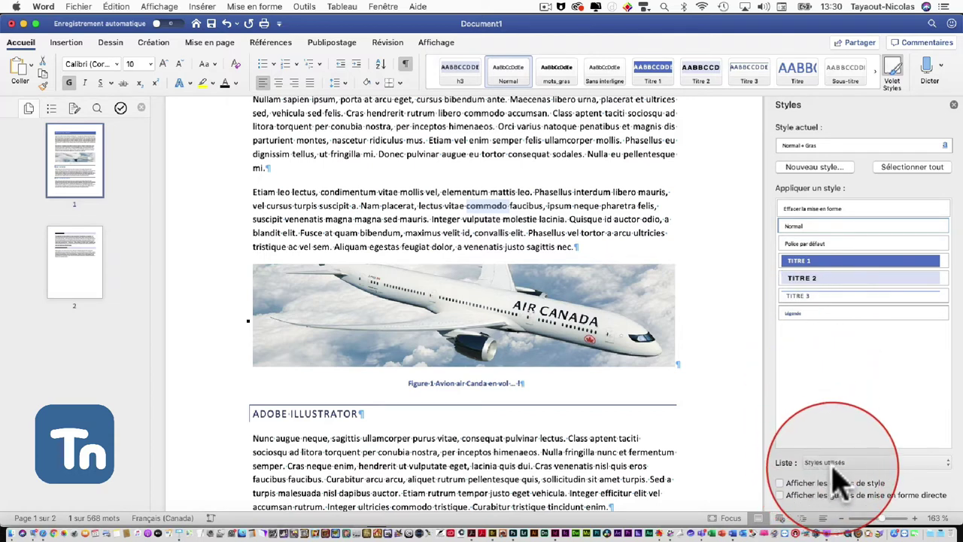
# Step: Select the Etiam paragraph and set the Styles pane list to Recommandé
pyautogui.click(505, 211)
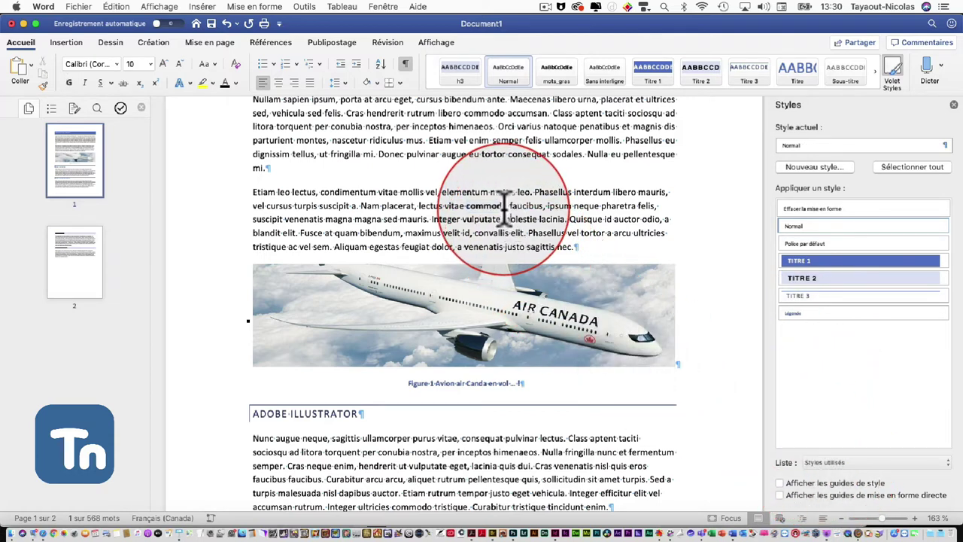
pyautogui.click(491, 205)
pyautogui.tripleClick(491, 201)
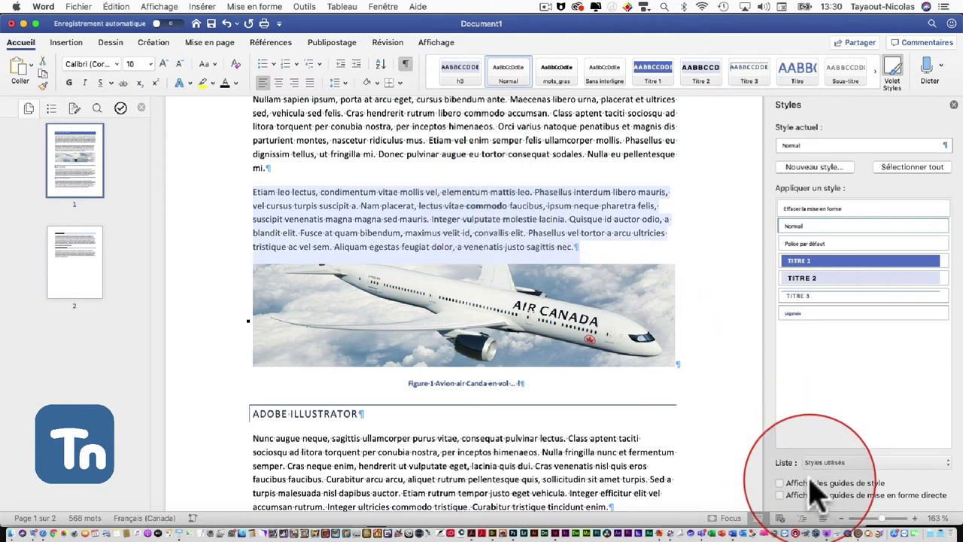
pyautogui.click(828, 462)
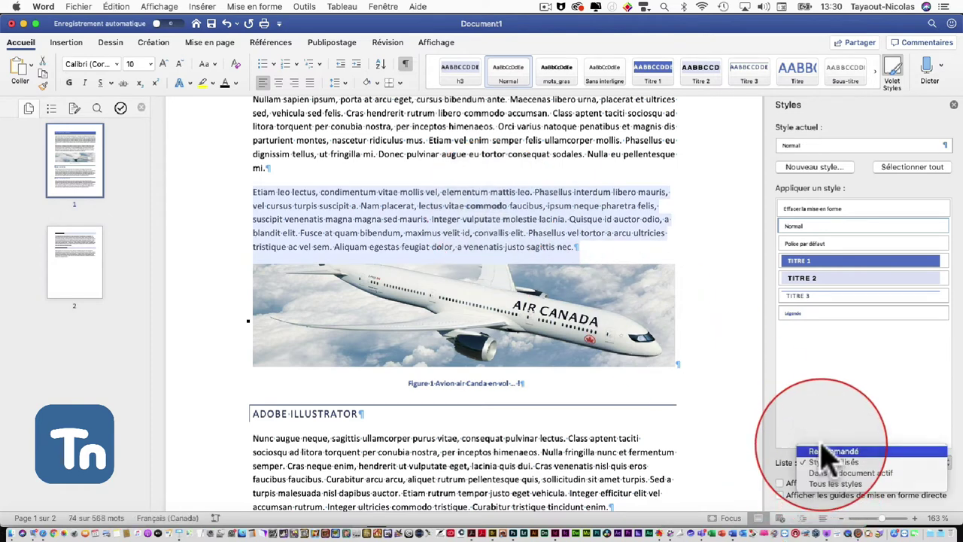
pyautogui.click(824, 452)
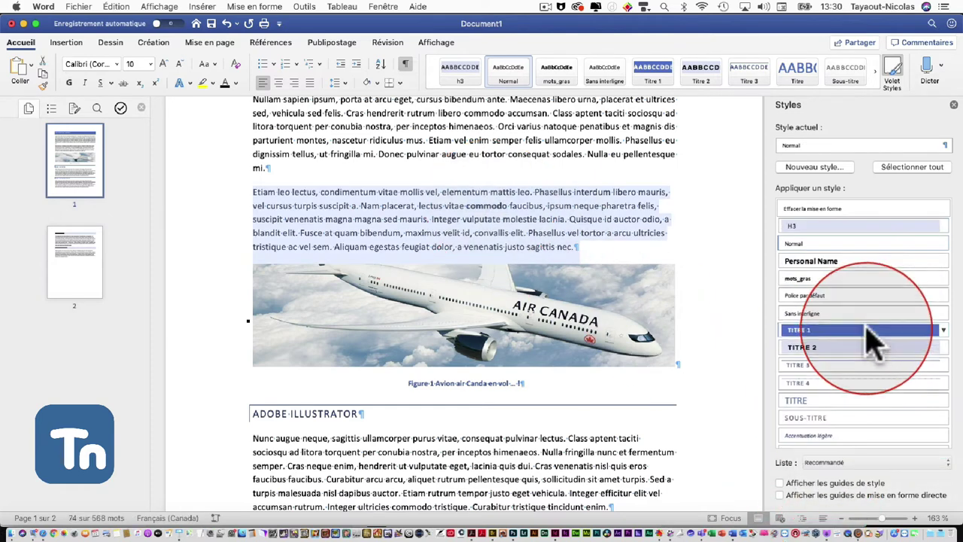
# Step: Try mots_gras on the Etiam paragraph, revert it to Normal, then reselect the paragraph text
pyautogui.click(801, 279)
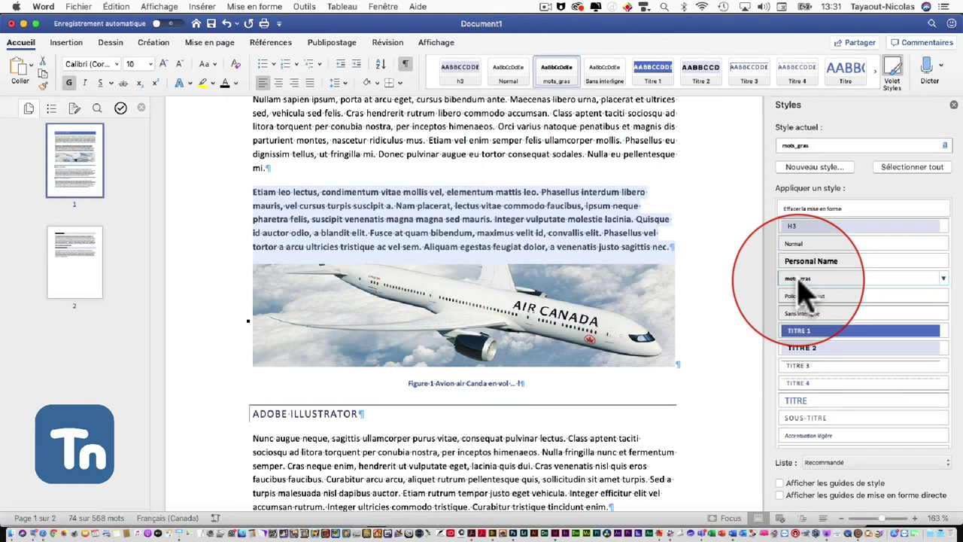
pyautogui.click(800, 294)
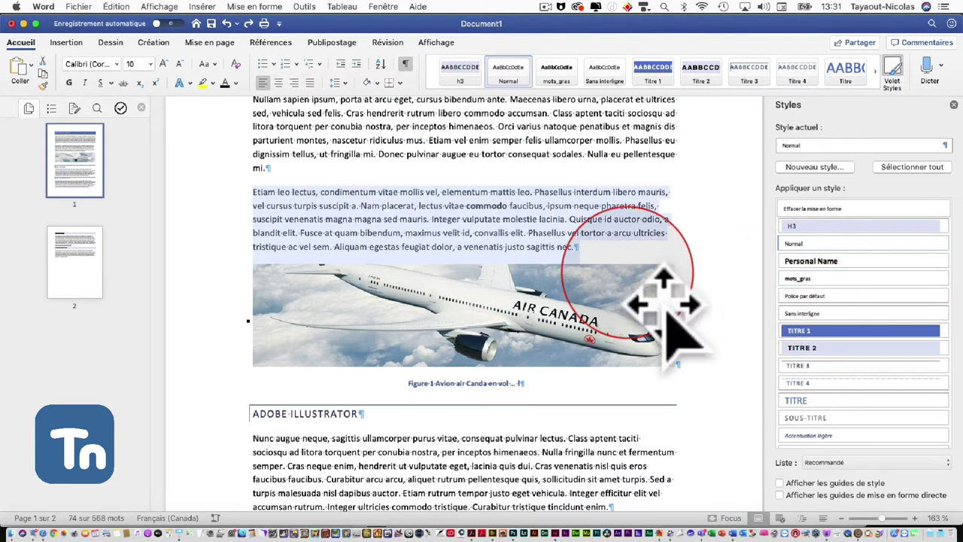
pyautogui.click(485, 210)
pyautogui.tripleClick(485, 211)
pyautogui.click(490, 204)
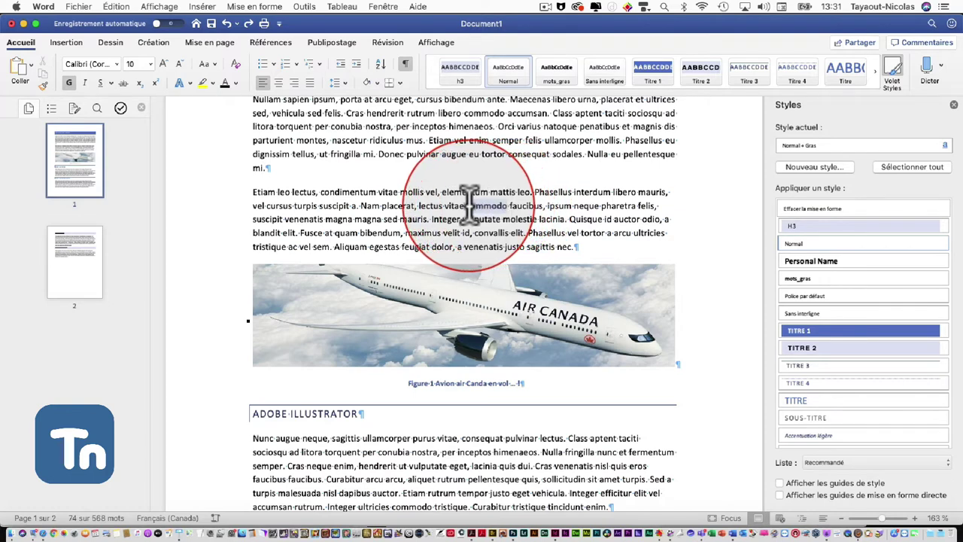
pyautogui.doubleClick(486, 205)
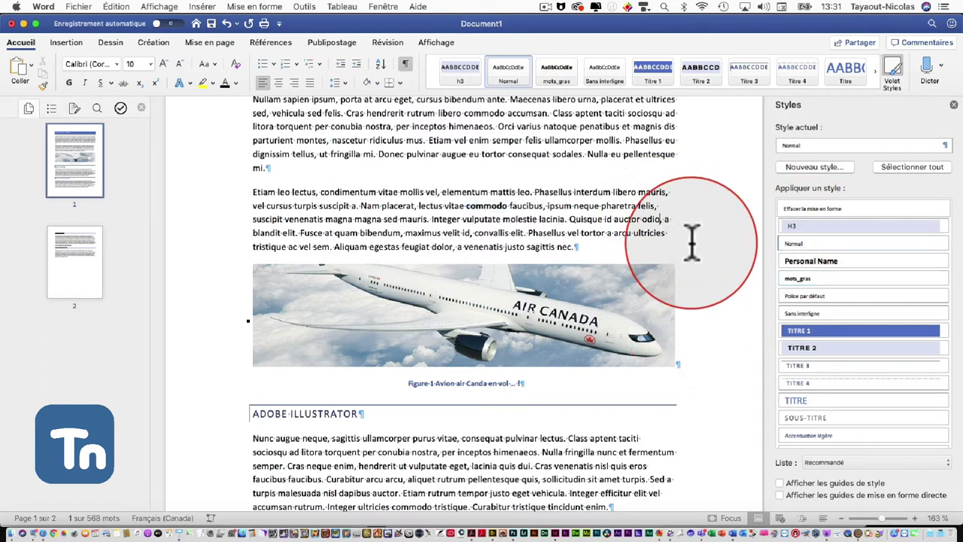
pyautogui.moveTo(624, 247)
pyautogui.mouseDown()
pyautogui.moveTo(450, 239)
pyautogui.moveTo(242, 193)
pyautogui.mouseUp()
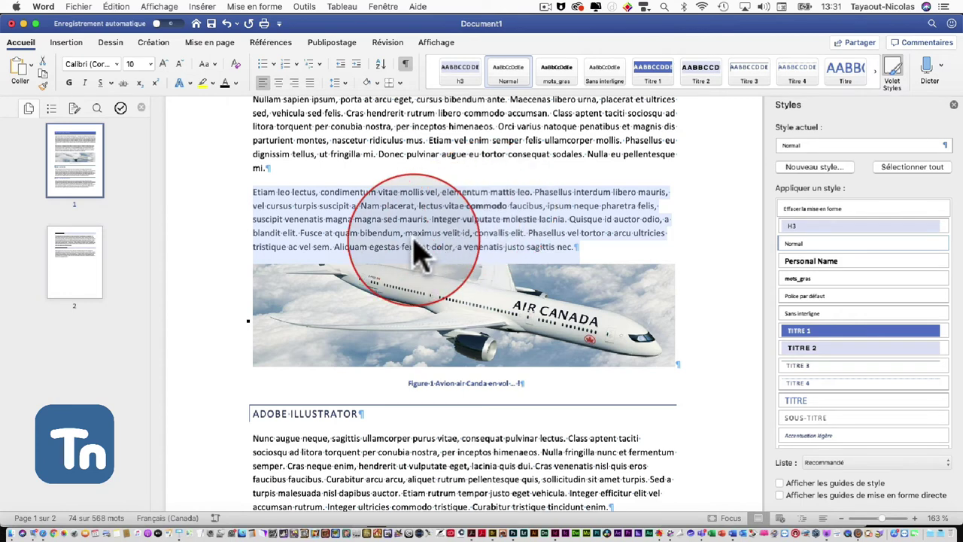
# Step: Apply the mots_gras style to the words 'quam' and 'pulvinar' in the Etiam paragraph
pyautogui.click(341, 224)
pyautogui.tripleClick(342, 227)
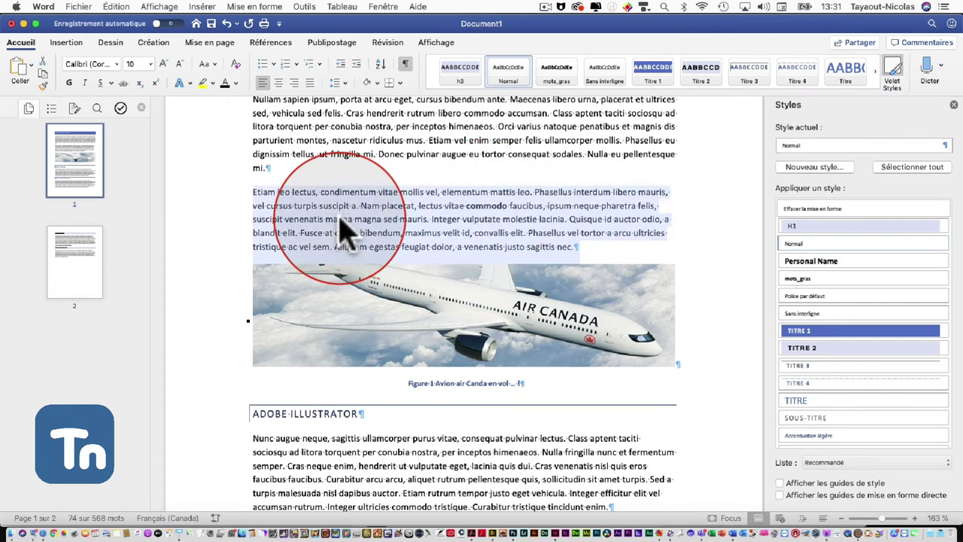
pyautogui.doubleClick(346, 233)
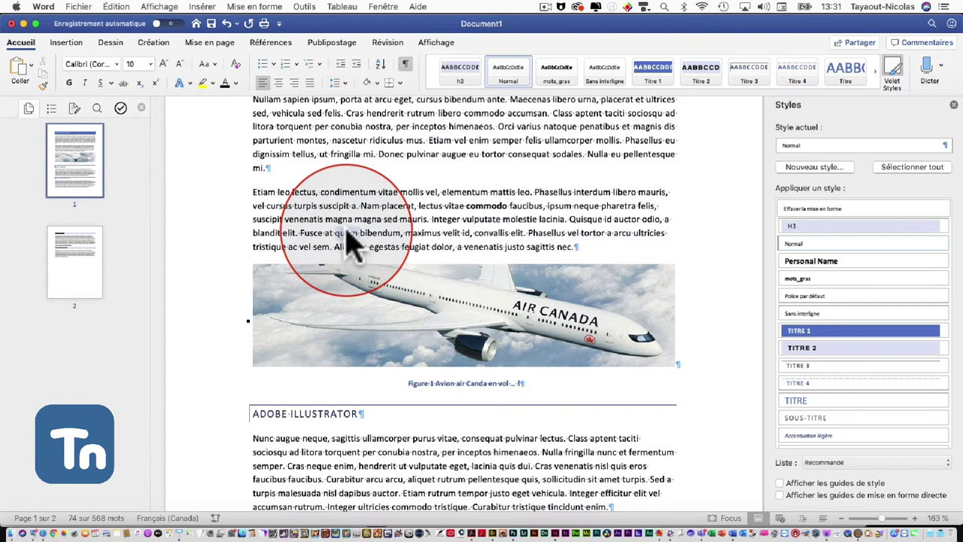
pyautogui.click(800, 279)
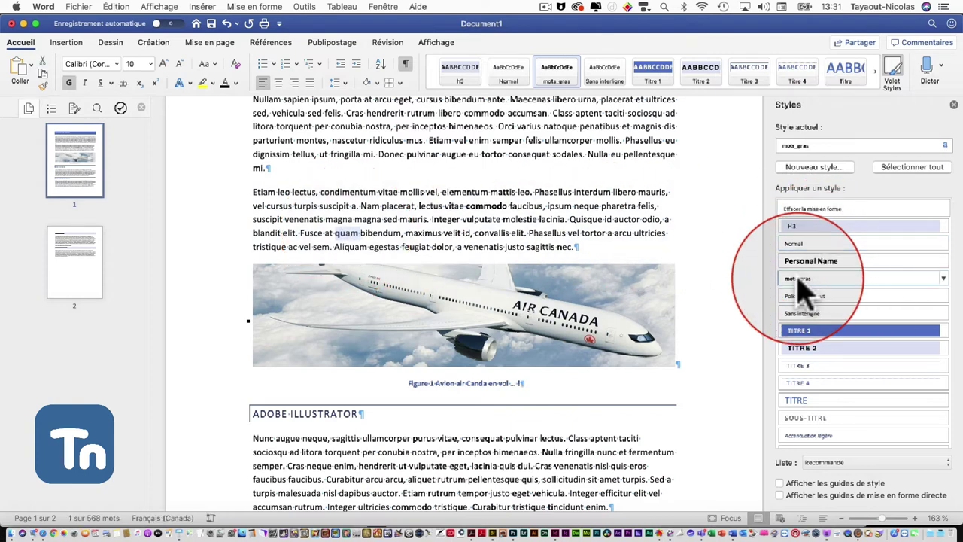
pyautogui.click(518, 438)
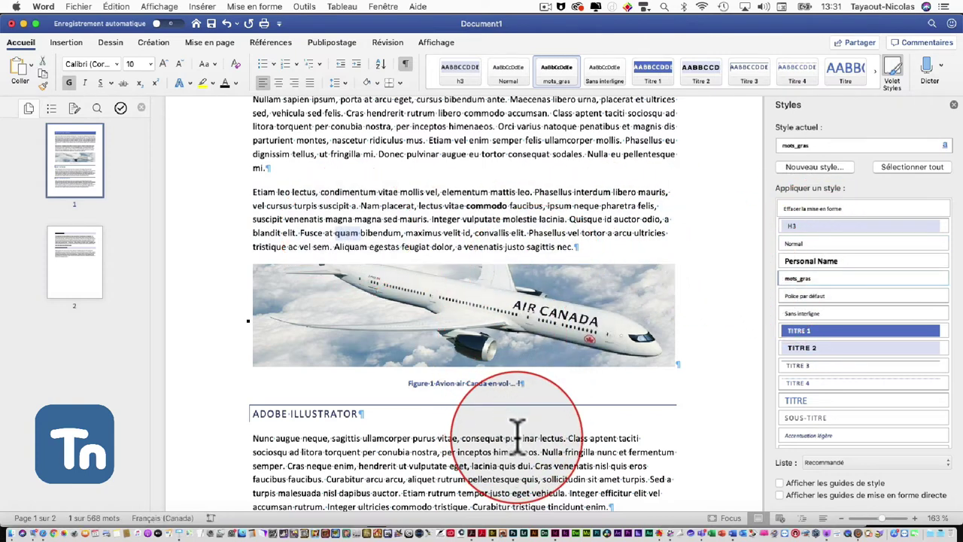
pyautogui.click(799, 278)
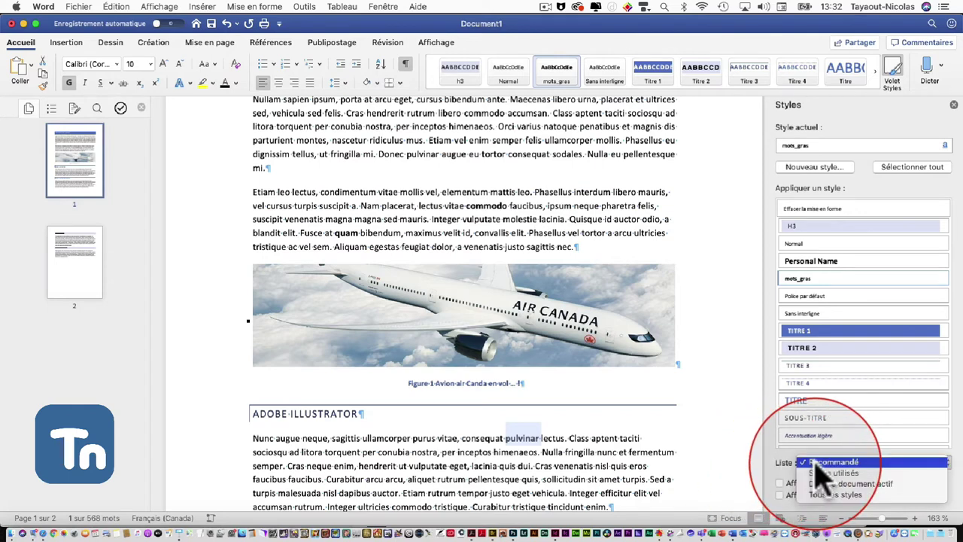
# Step: Set the Styles pane to list 'Styles utilisés' and turn on 'Afficher les guides de style'
pyautogui.click(824, 519)
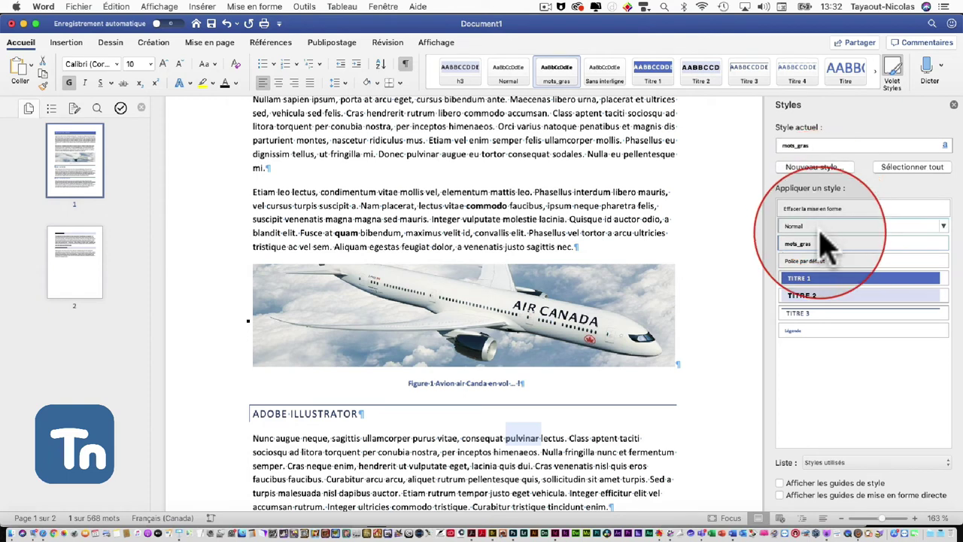
pyautogui.moveTo(816, 249)
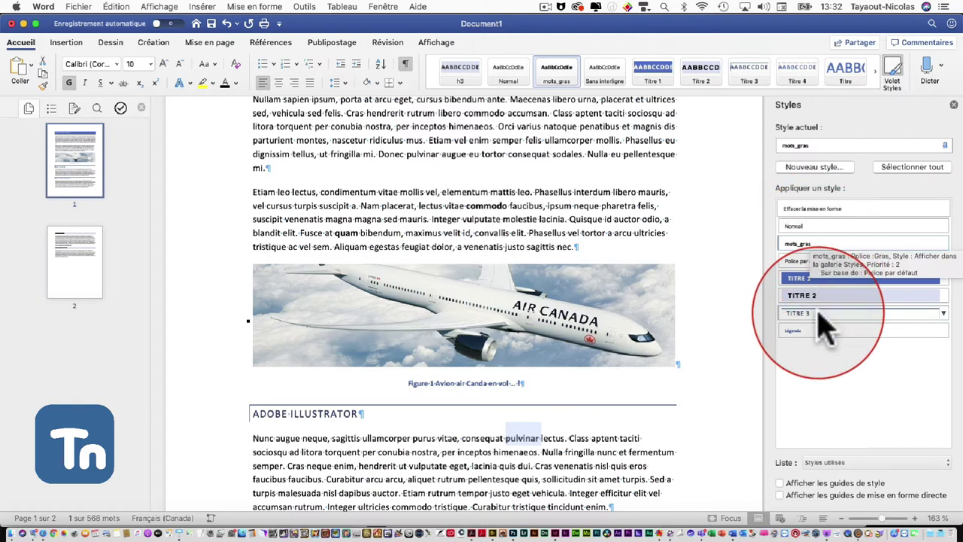
pyautogui.moveTo(804, 324)
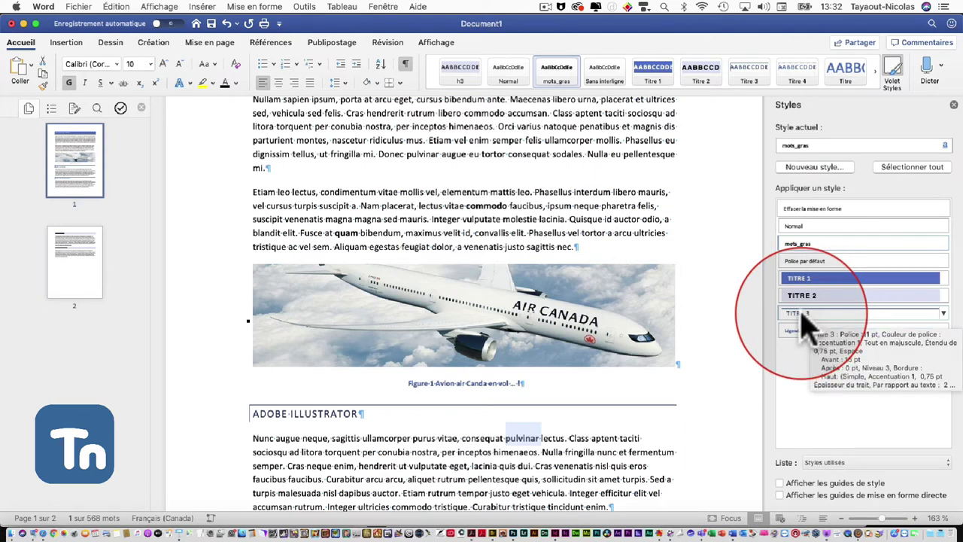
pyautogui.click(855, 463)
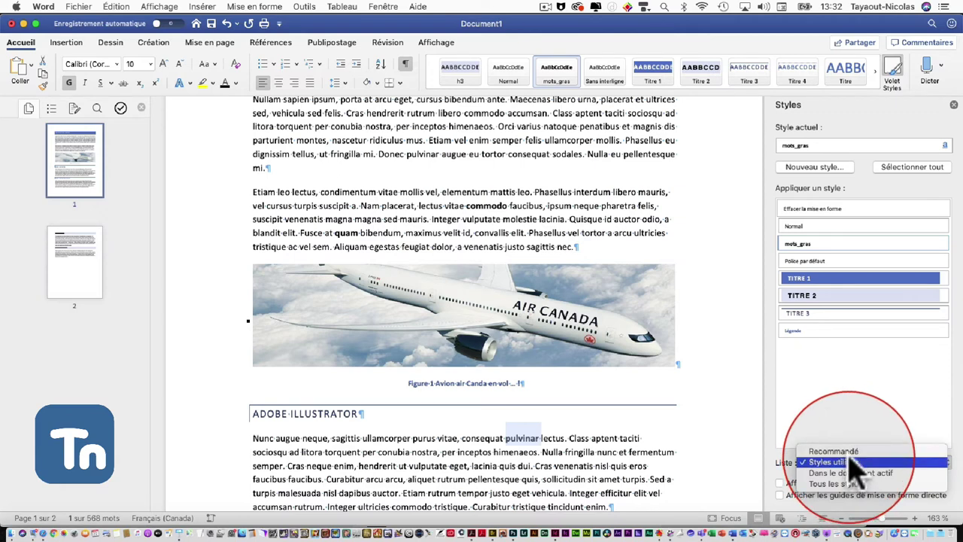
pyautogui.click(847, 473)
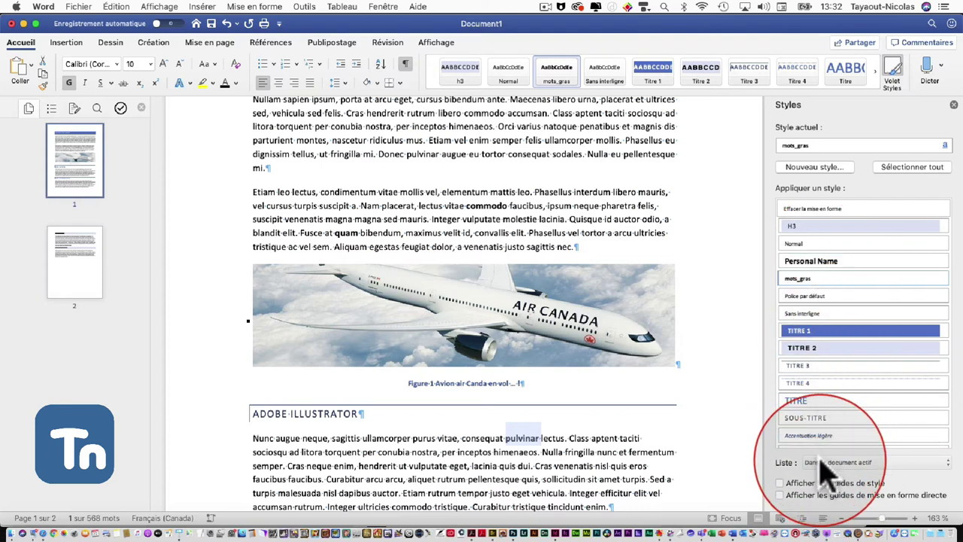
pyautogui.click(828, 465)
pyautogui.click(824, 474)
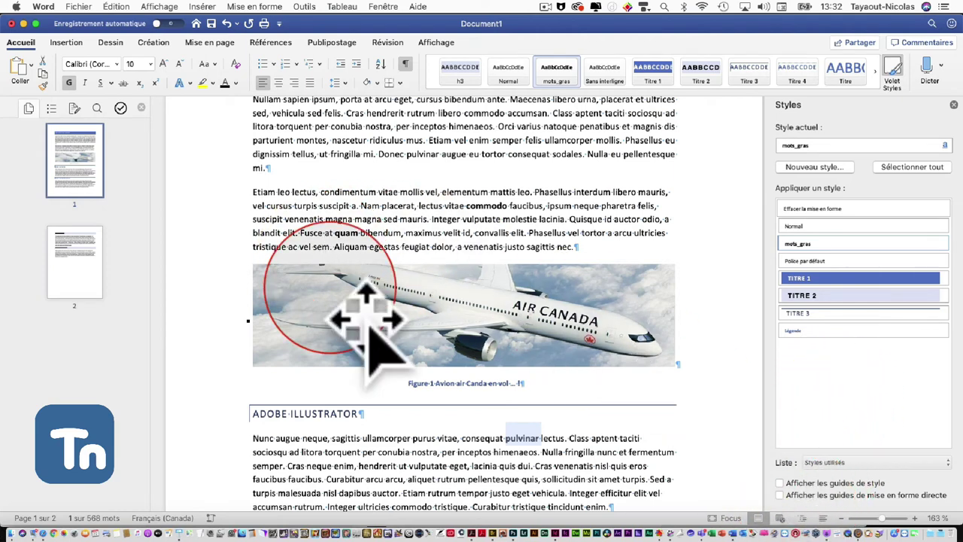
pyautogui.click(781, 486)
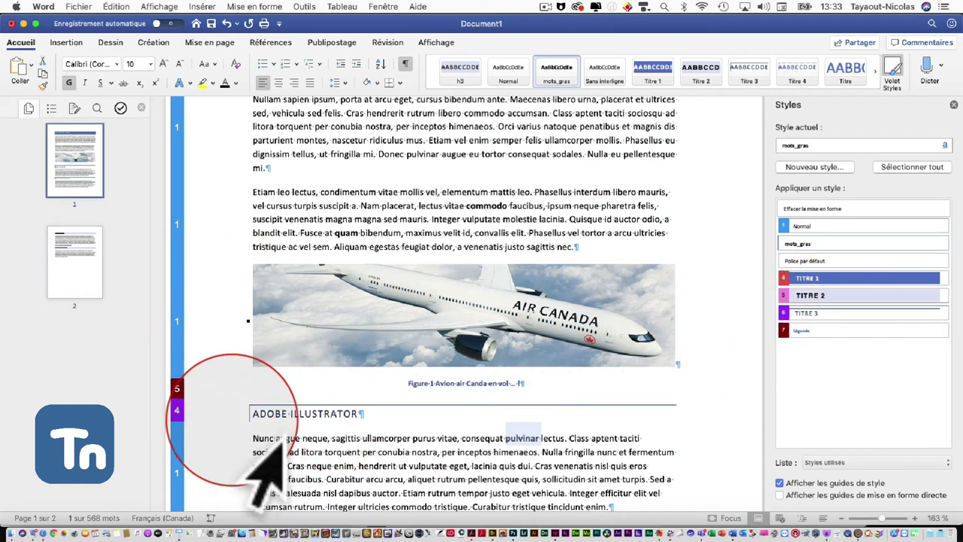
# Step: Turn on the direct-formatting guides, outlining the LES LOGICIELS ADOBE heading as directly formatted
pyautogui.scroll(-5, 283, 442)
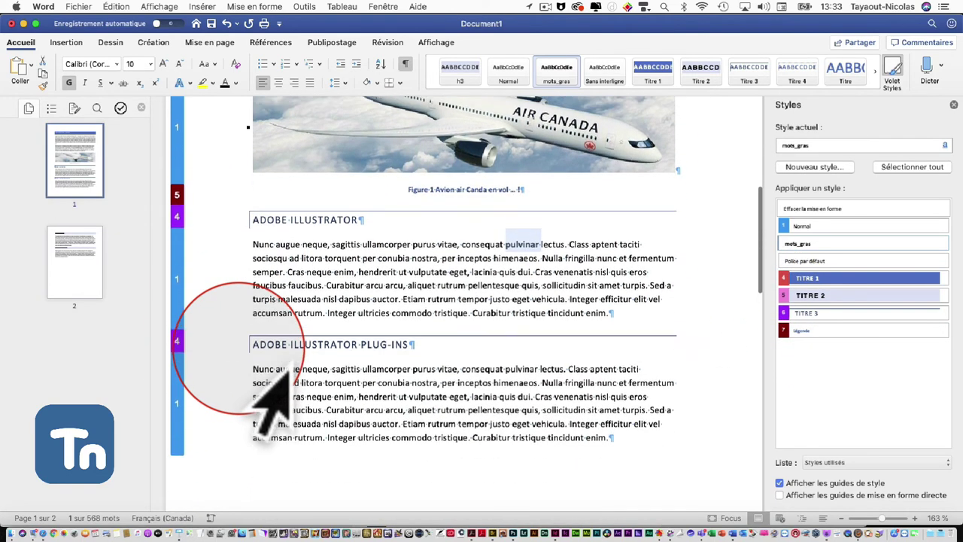
pyautogui.scroll(2, 282, 399)
pyautogui.scroll(4, 282, 398)
pyautogui.scroll(1, 282, 399)
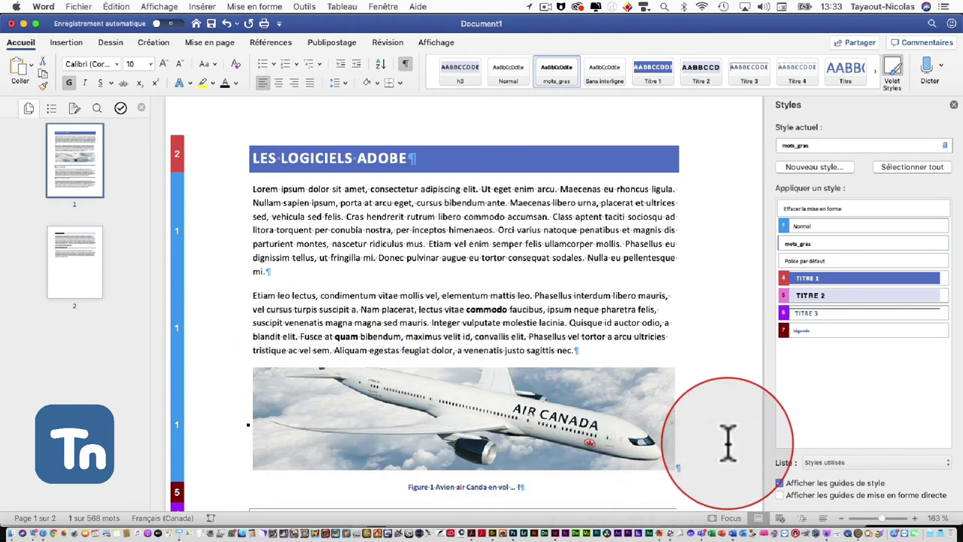
pyautogui.click(780, 495)
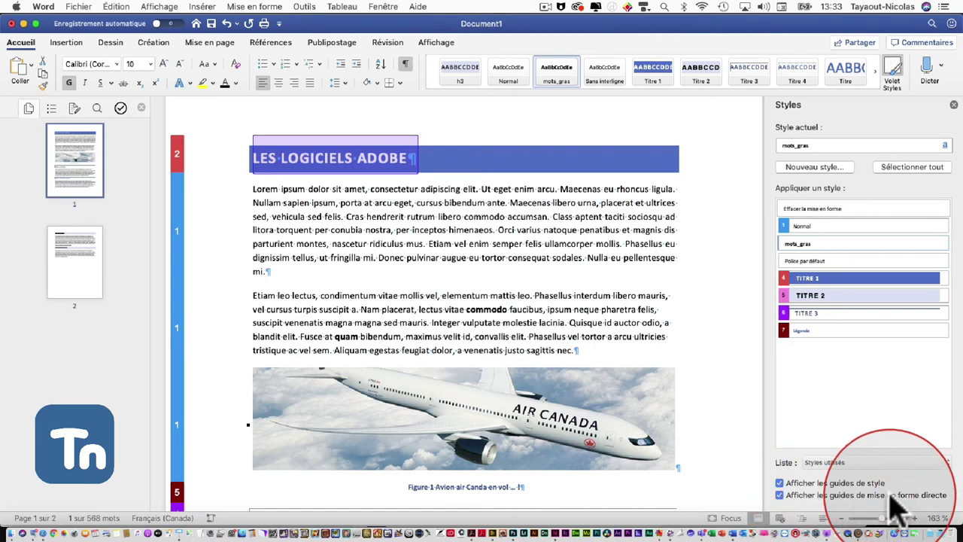
# Step: Apply Titre 2, then Titre 1, to the ADOBE ILLUSTRATOR heading before settling on Titre 3
pyautogui.scroll(-2, 395, 219)
pyautogui.scroll(-3, 395, 218)
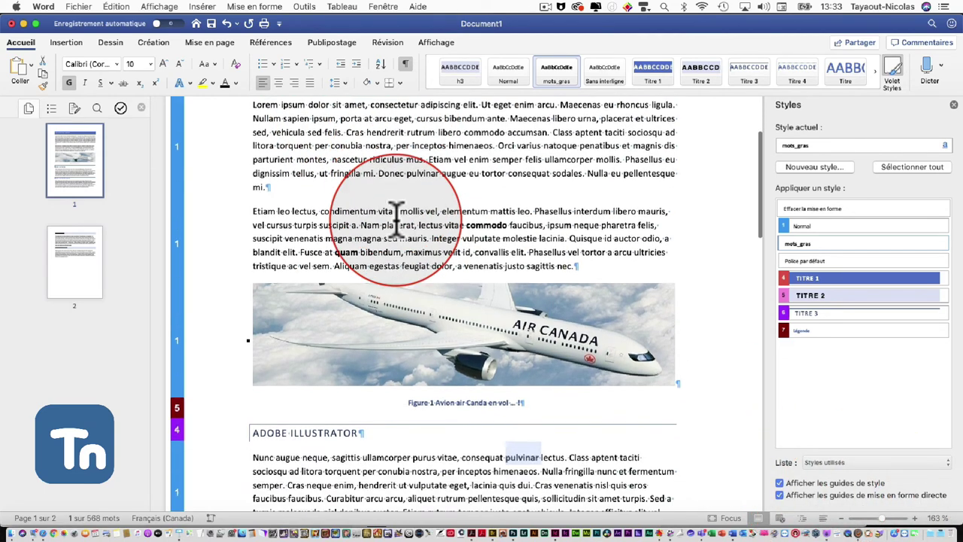
pyautogui.scroll(-6, 387, 172)
pyautogui.scroll(-3, 409, 236)
pyautogui.click(384, 297)
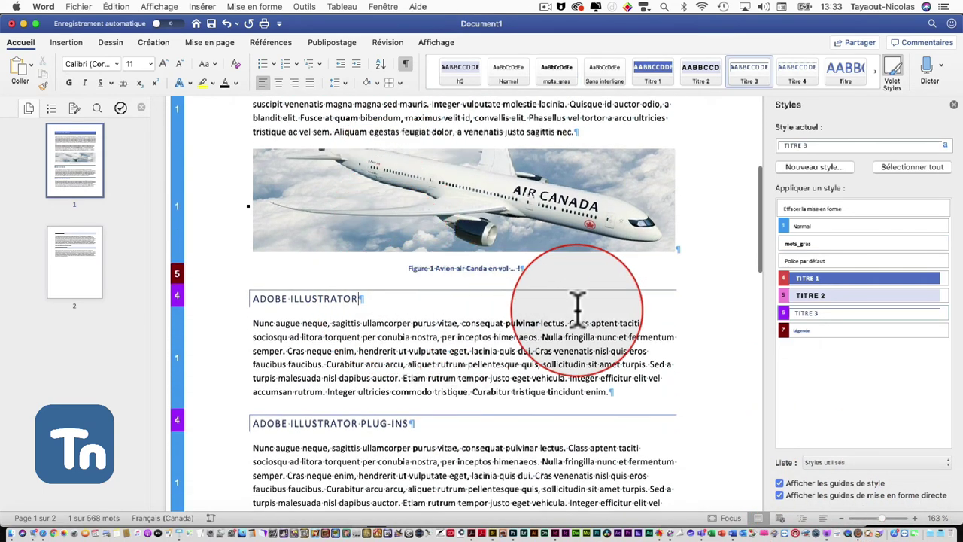
pyautogui.scroll(10, 592, 323)
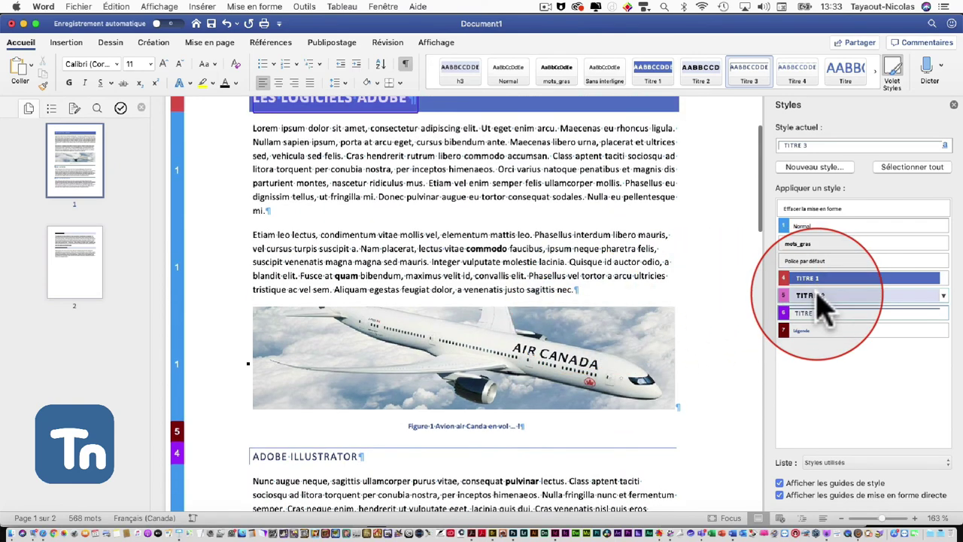
pyautogui.click(820, 297)
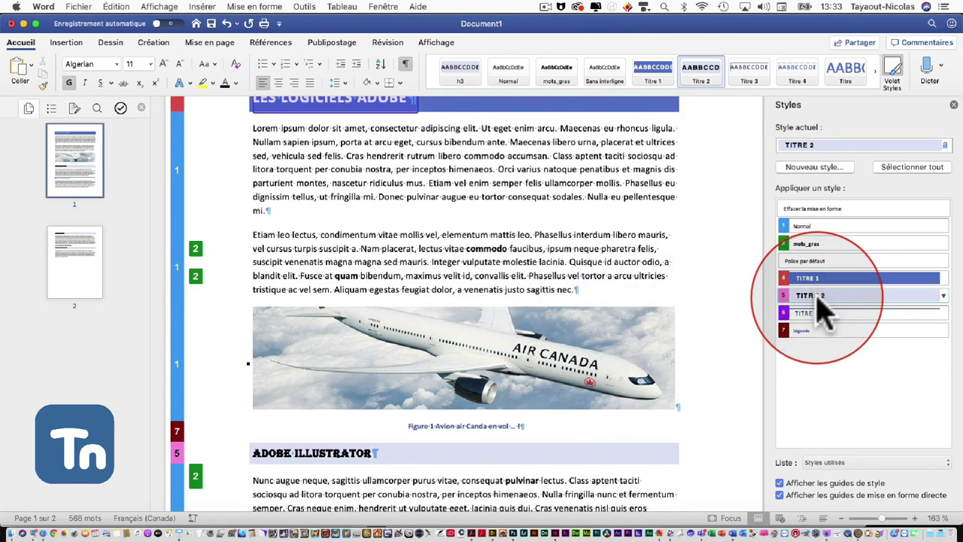
pyautogui.click(809, 277)
pyautogui.scroll(5, 606, 377)
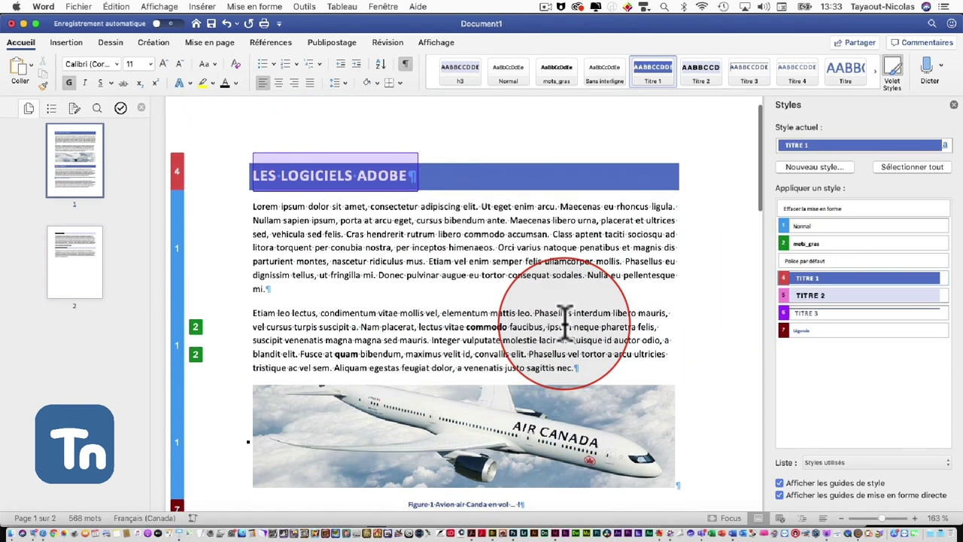
pyautogui.scroll(-6, 635, 376)
pyautogui.scroll(-4, 645, 354)
pyautogui.click(800, 314)
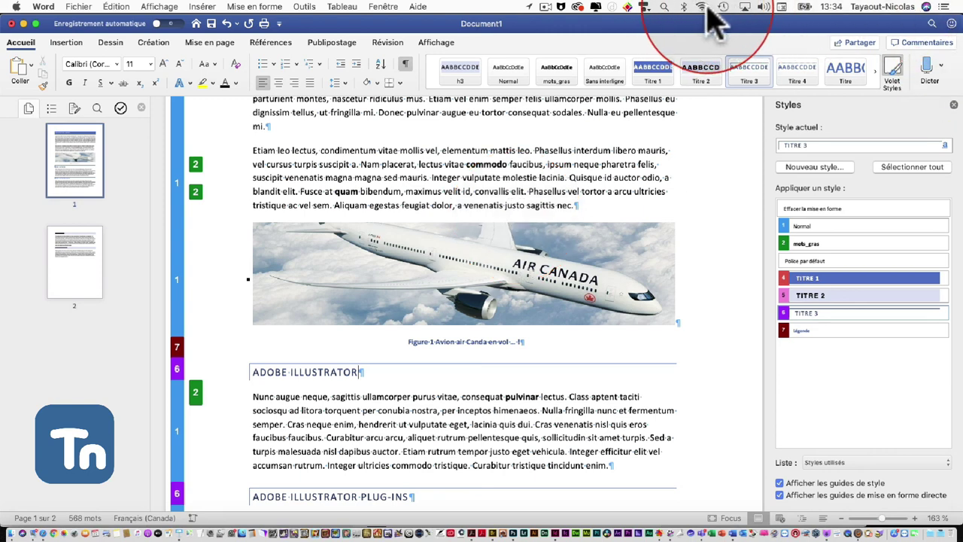
pyautogui.click(547, 7)
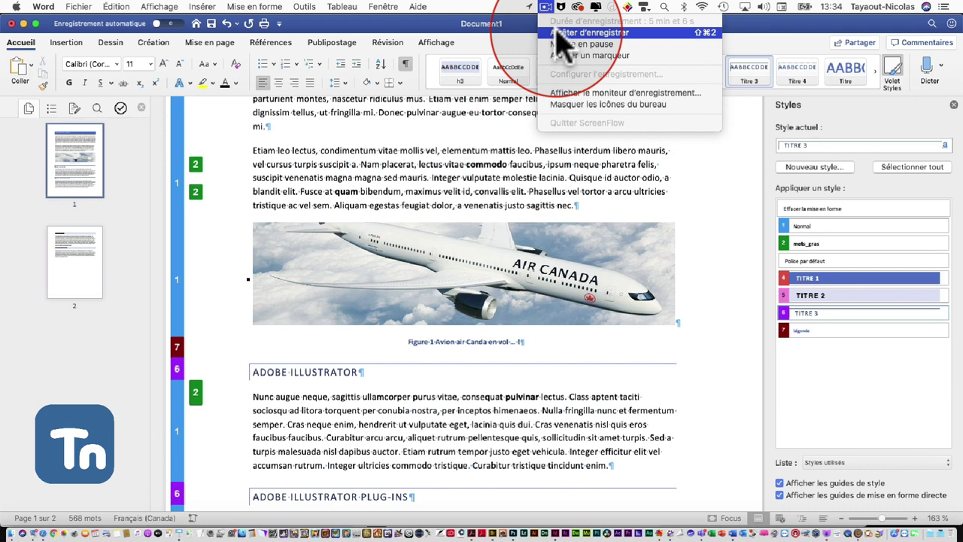